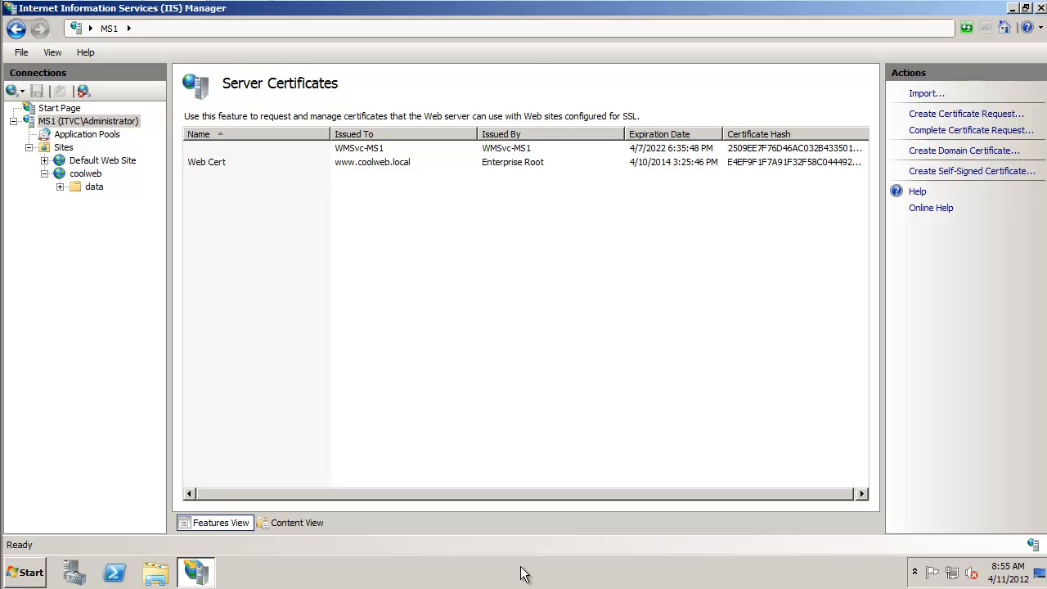
Step: Open the site bindings of the coolweb web site
{"action": "left_click", "coordinate": [224, 162]}
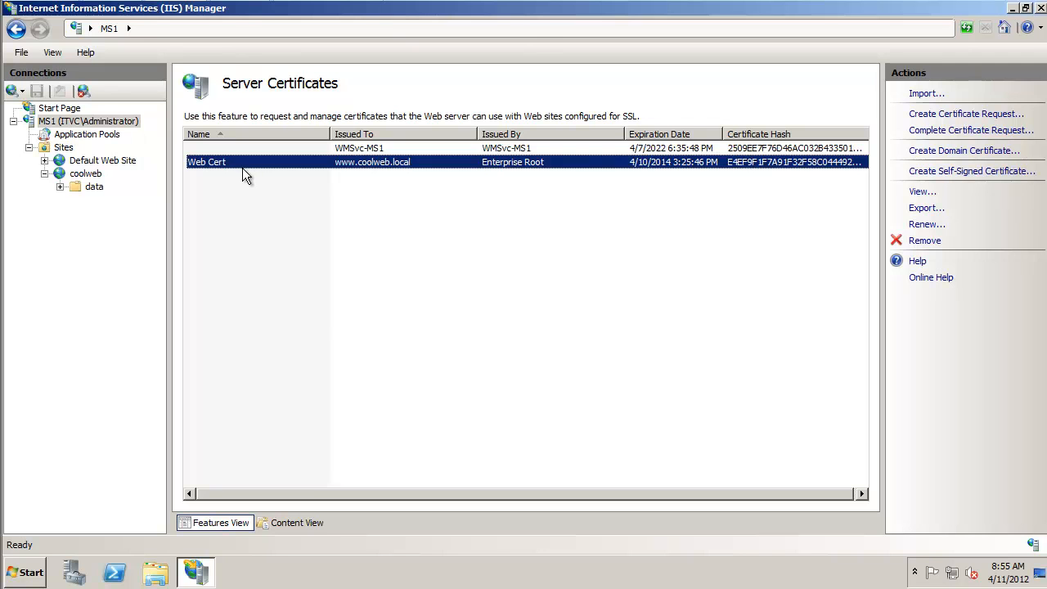
{"action": "left_click", "coordinate": [85, 173]}
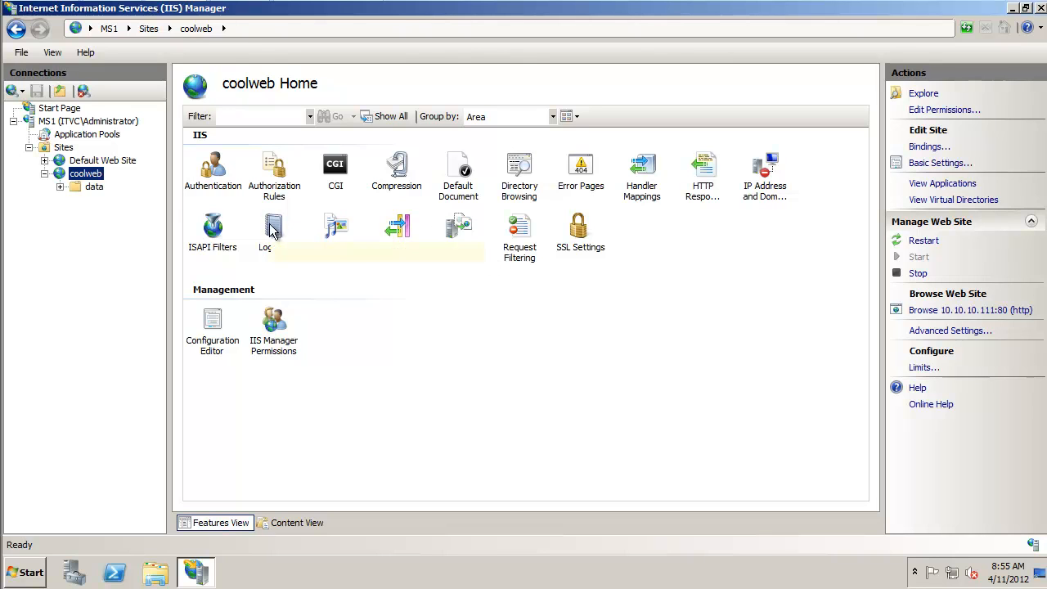
{"action": "right_click", "coordinate": [93, 174]}
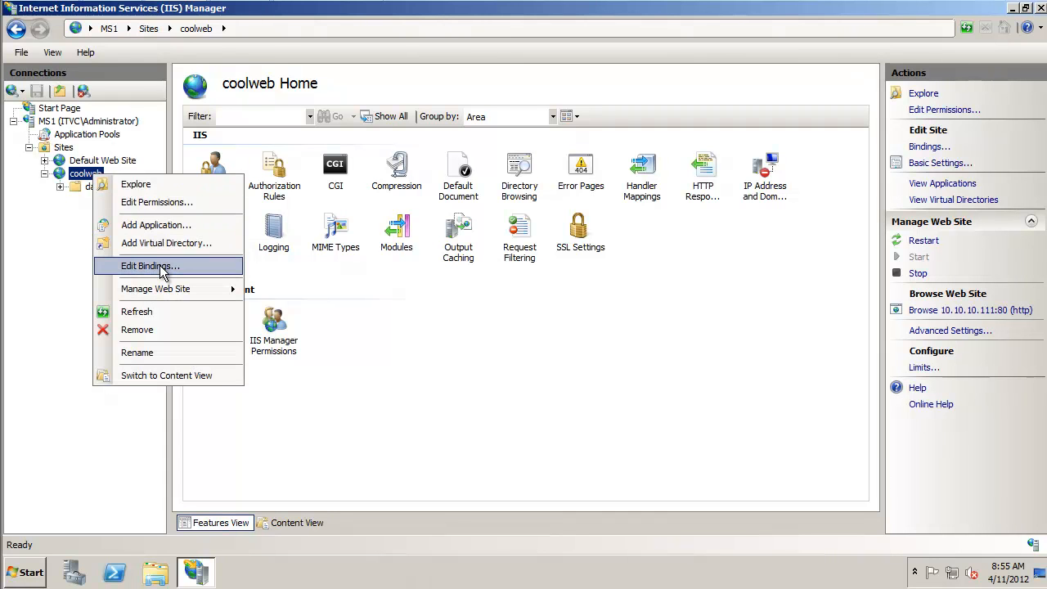
{"action": "left_click", "coordinate": [929, 147]}
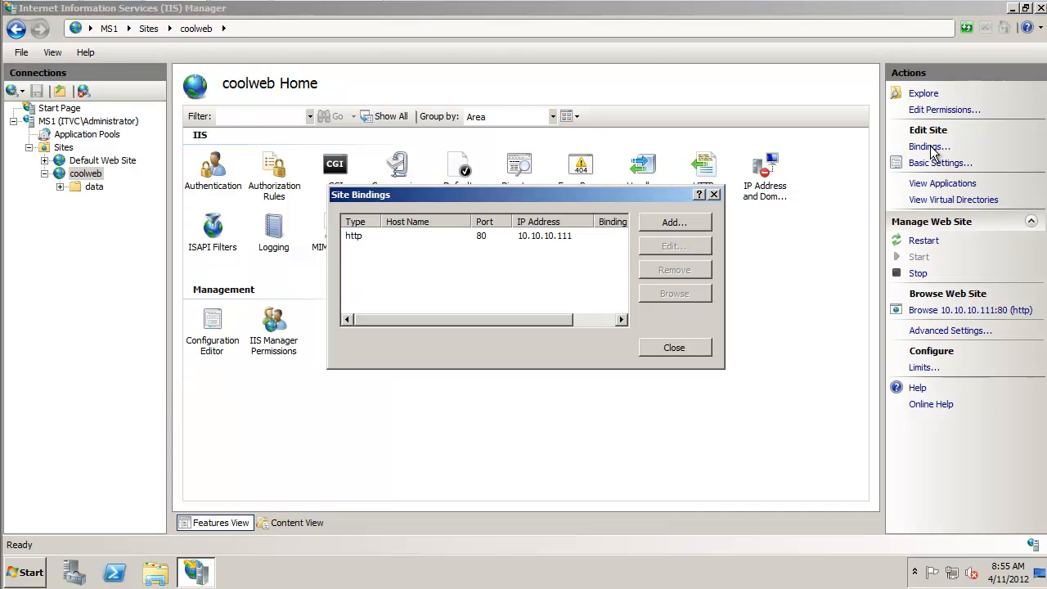
Step: Start a new https binding for coolweb on IP address 10.10.10.111 with port 443
{"action": "left_click", "coordinate": [669, 224]}
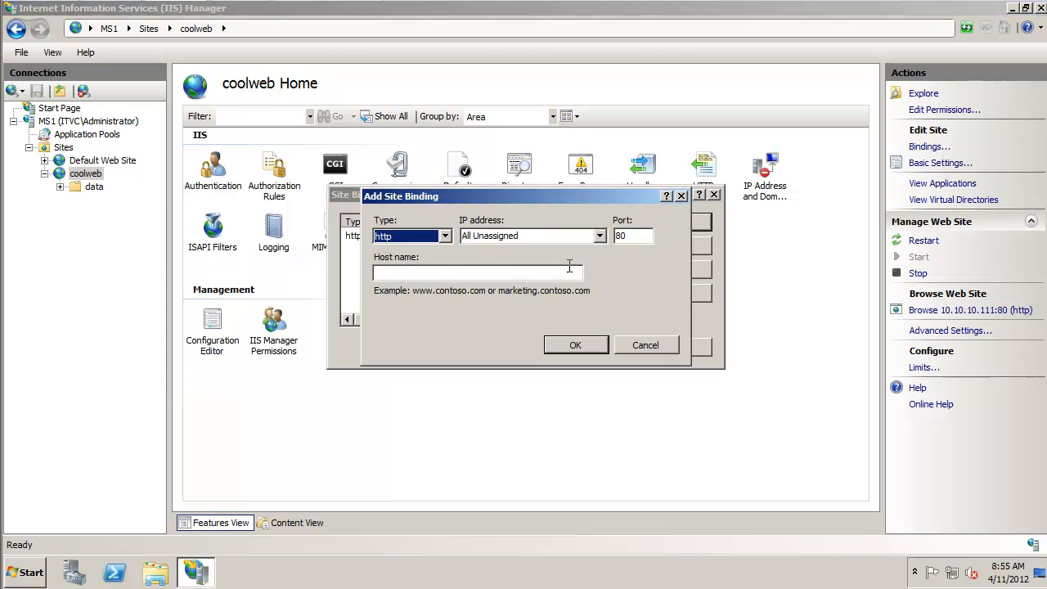
{"action": "left_click", "coordinate": [445, 236]}
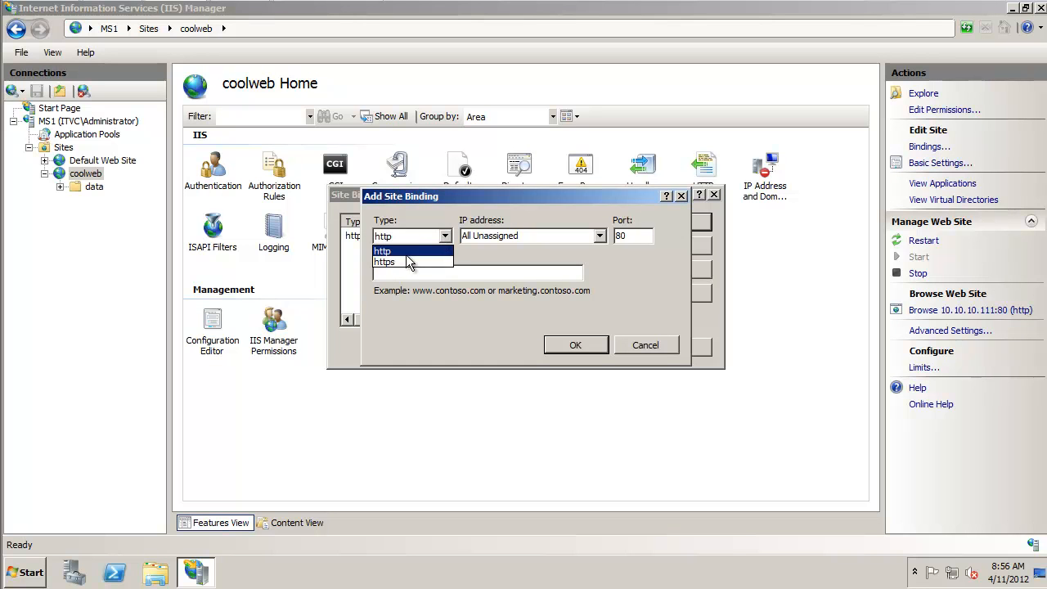
{"action": "left_click", "coordinate": [405, 259]}
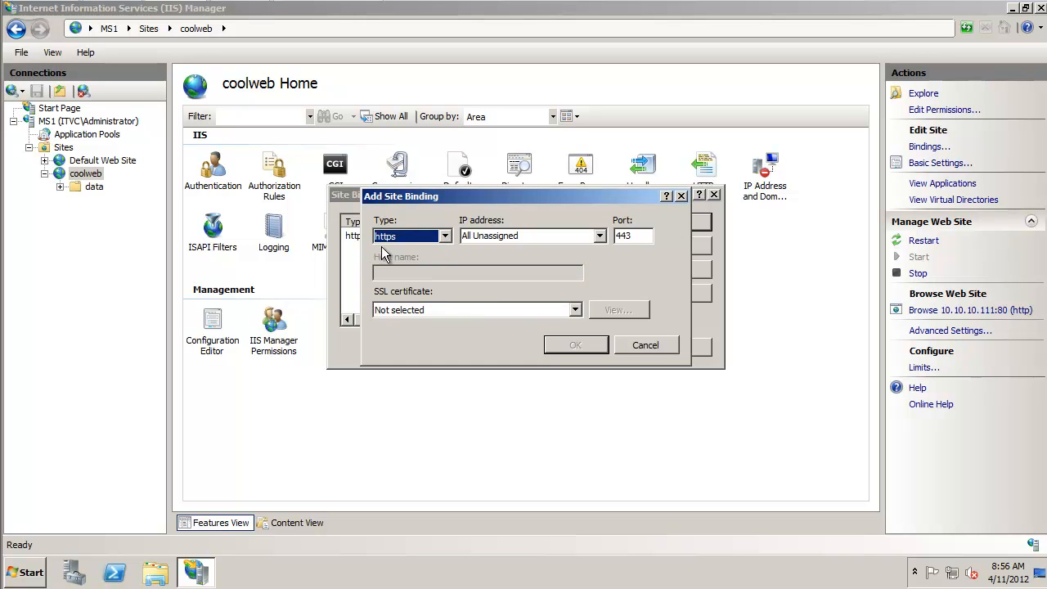
{"action": "left_click", "coordinate": [600, 235]}
{"action": "left_click", "coordinate": [561, 262]}
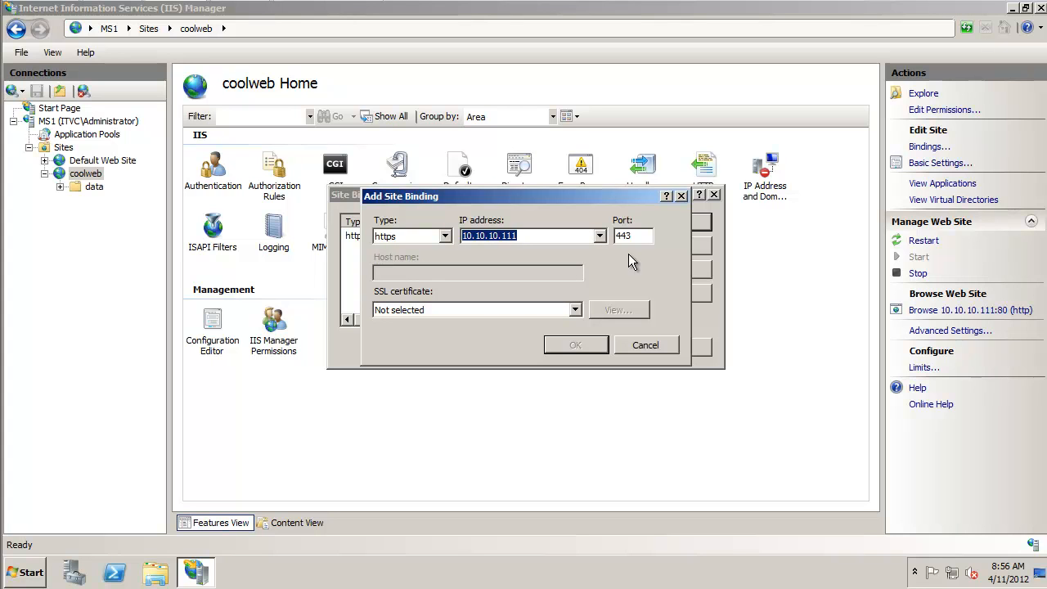
{"action": "double_click", "coordinate": [635, 236]}
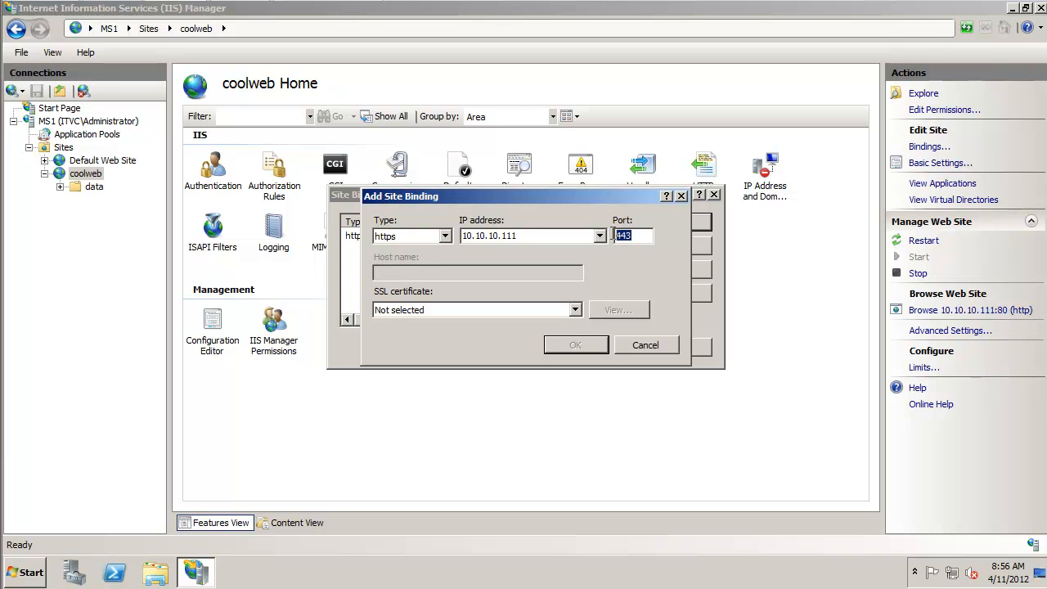
Step: Assign Web Cert as the https binding's SSL certificate, add the binding and close the site bindings
{"action": "left_click", "coordinate": [576, 313]}
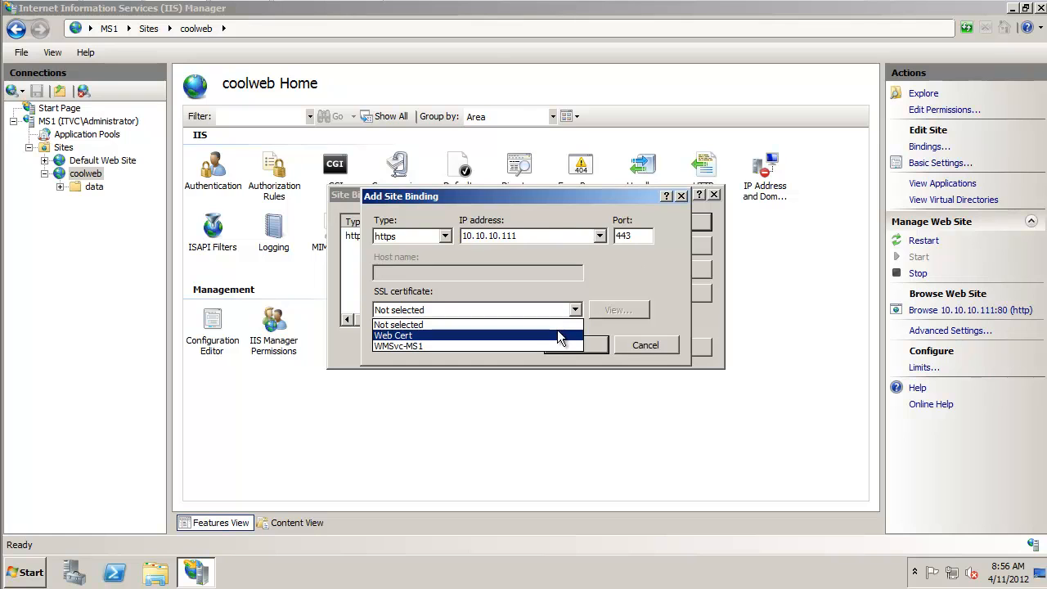
{"action": "left_click", "coordinate": [561, 334]}
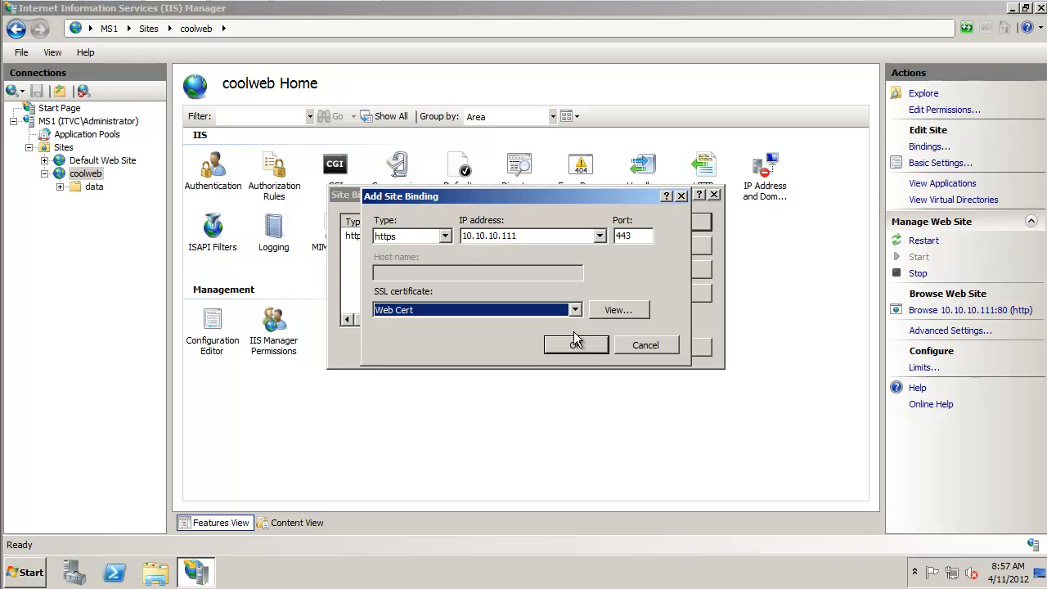
{"action": "left_click", "coordinate": [573, 347]}
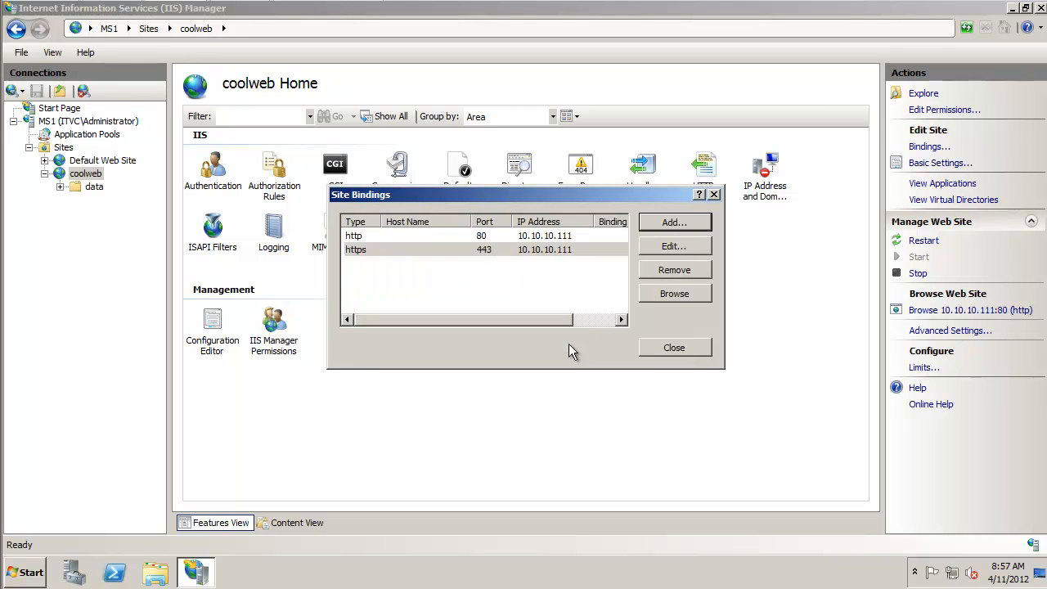
{"action": "left_click", "coordinate": [708, 347]}
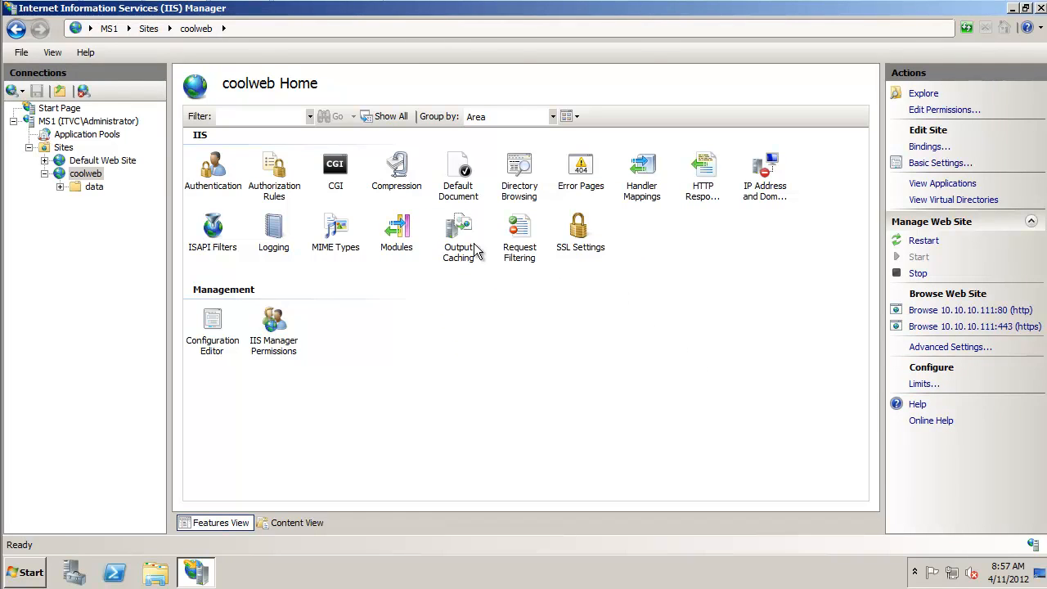
Step: Open Web Cert for viewing from the server certificates of MS1
{"action": "left_click", "coordinate": [106, 121]}
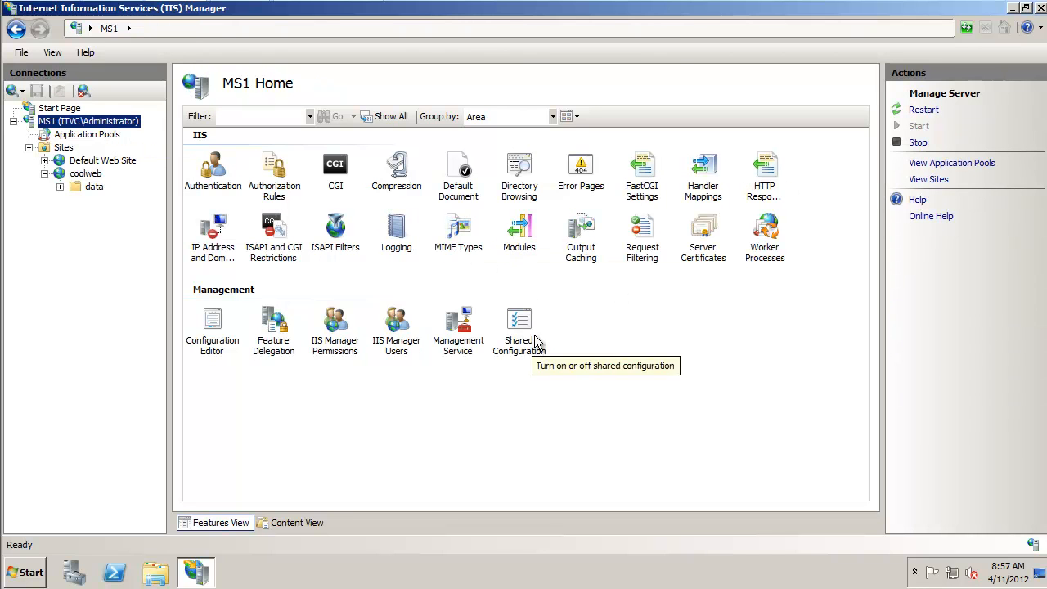
{"action": "double_click", "coordinate": [702, 237]}
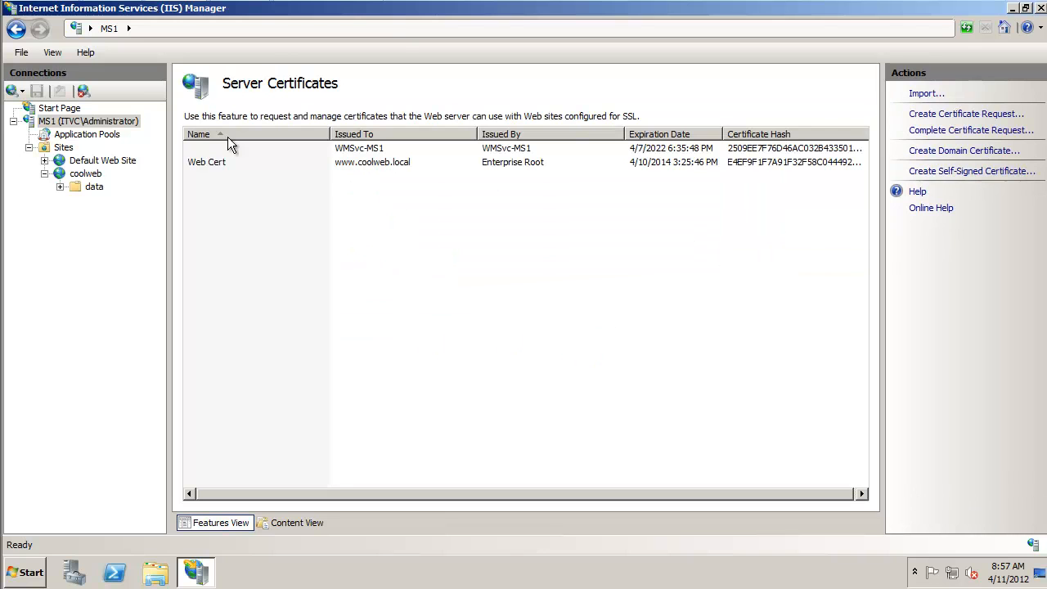
{"action": "left_click", "coordinate": [227, 168]}
{"action": "right_click", "coordinate": [368, 167]}
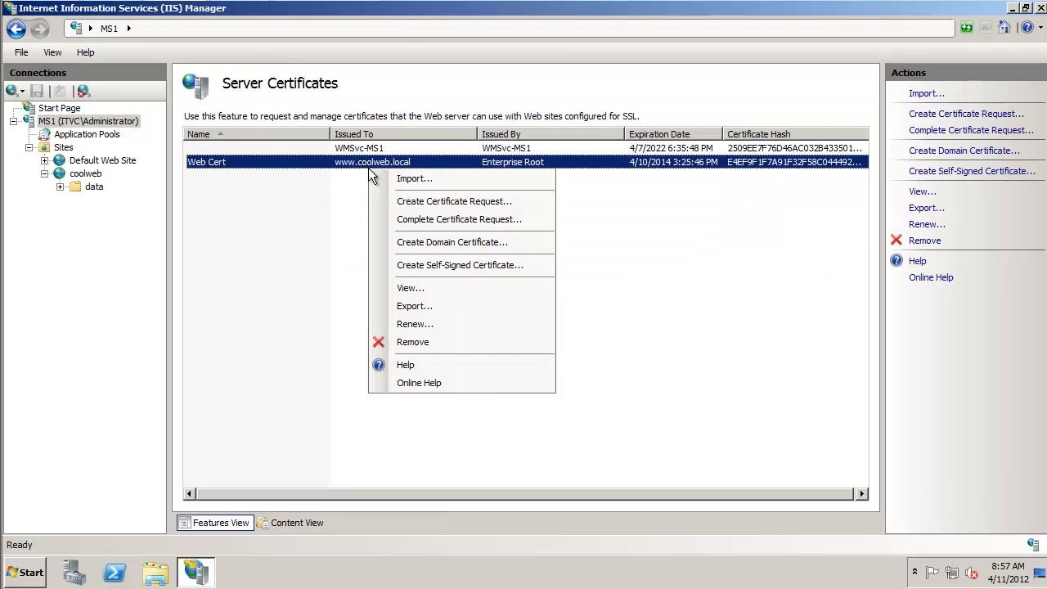
{"action": "left_click", "coordinate": [434, 289]}
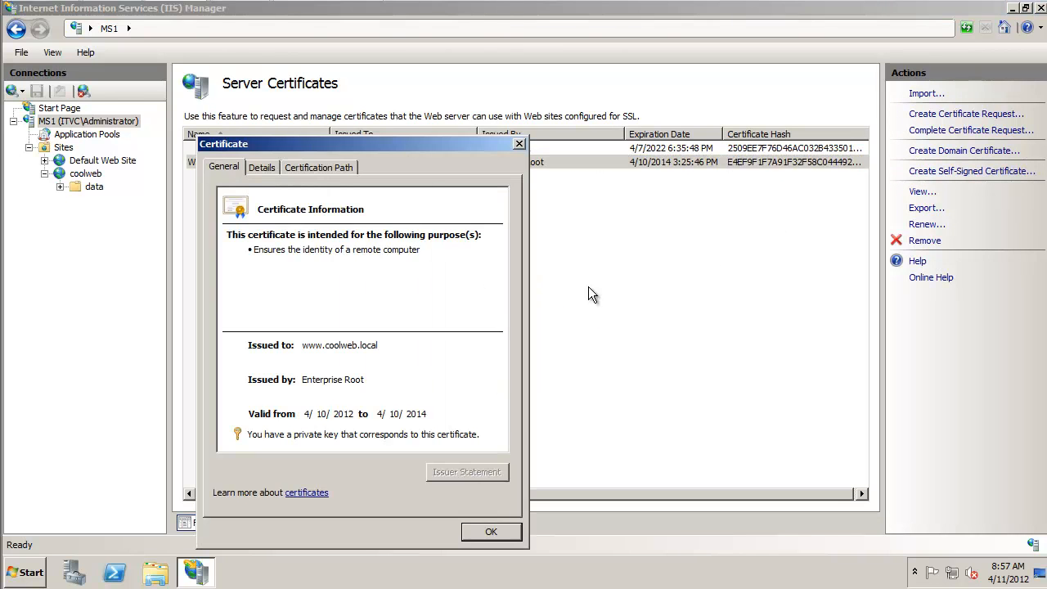
Step: Examine the certificate's details for the subject, version, serial number, signature algorithm and signature hash algorithm
{"action": "left_click", "coordinate": [263, 167]}
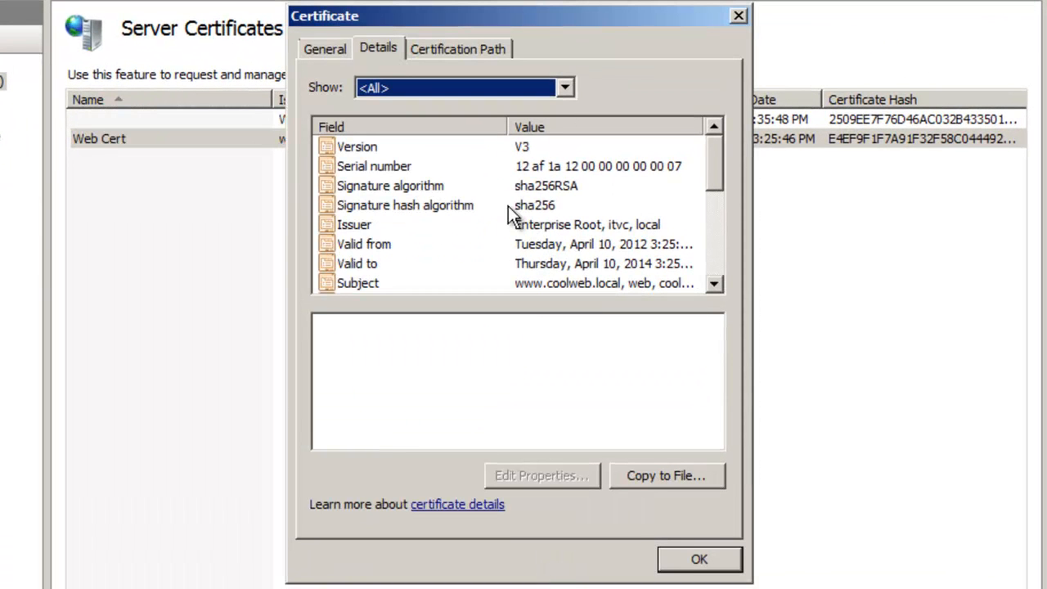
{"action": "left_click", "coordinate": [370, 283]}
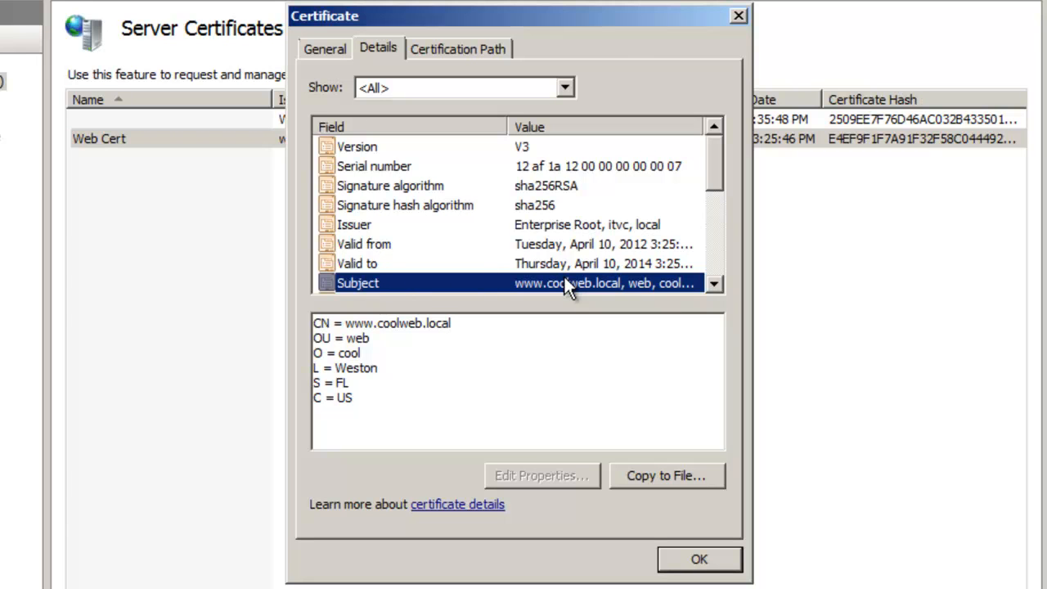
{"action": "key", "text": "Home"}
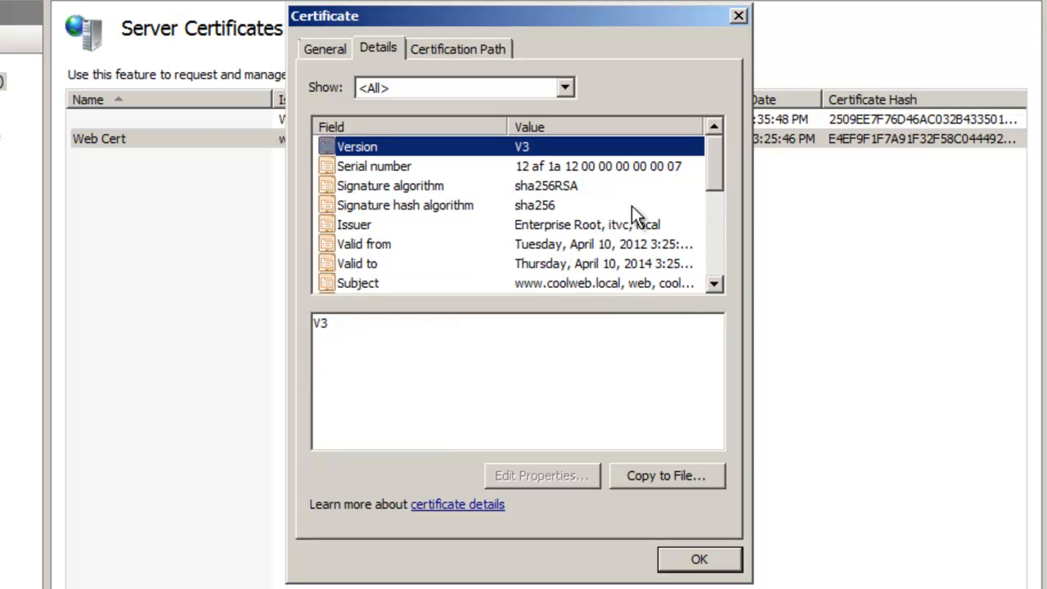
{"action": "left_click", "coordinate": [503, 168]}
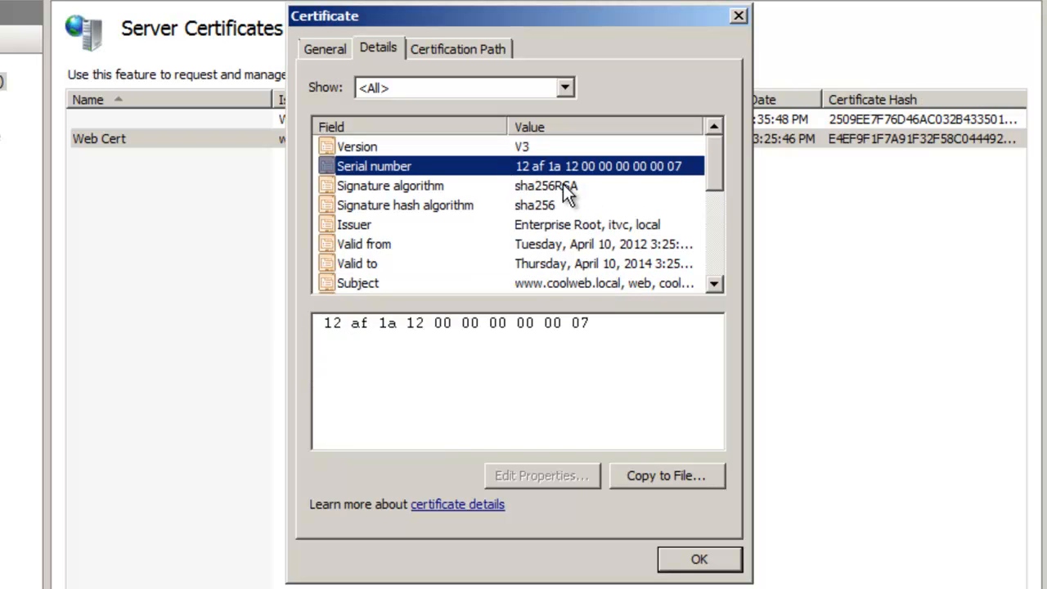
{"action": "left_click", "coordinate": [547, 185]}
{"action": "left_click", "coordinate": [554, 202]}
{"action": "left_click", "coordinate": [554, 188]}
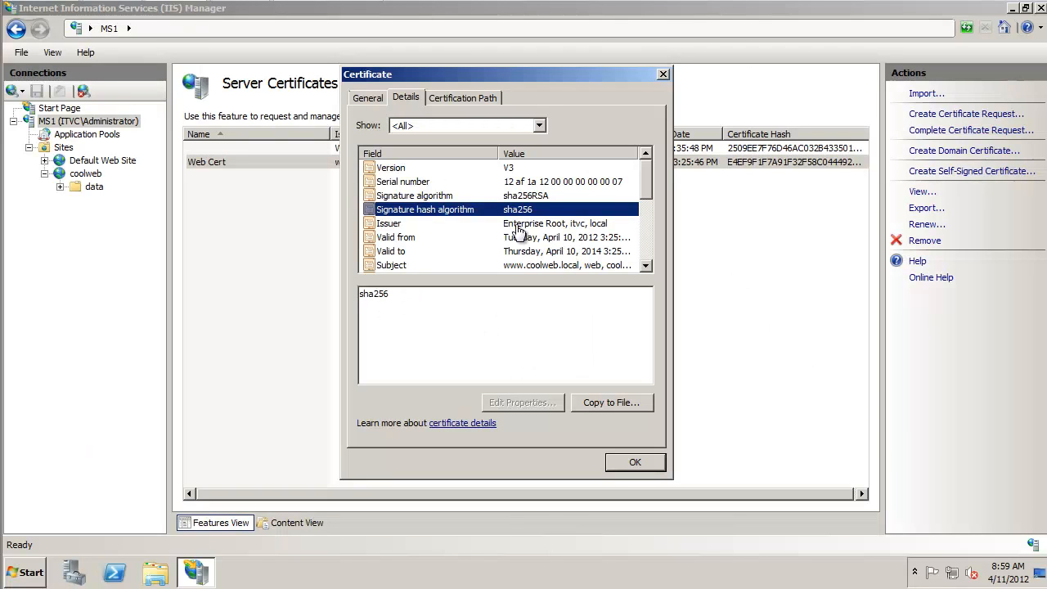
{"action": "left_click", "coordinate": [456, 198]}
{"action": "left_click", "coordinate": [441, 209]}
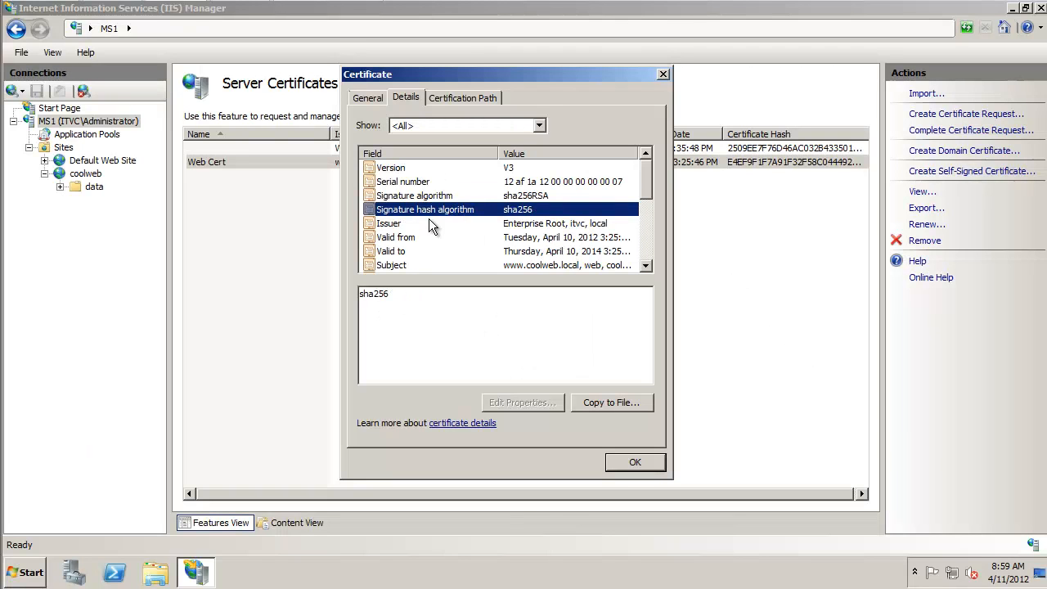
Step: Examine the certificate's issuer, validity dates, subject and public key
{"action": "left_click", "coordinate": [430, 223]}
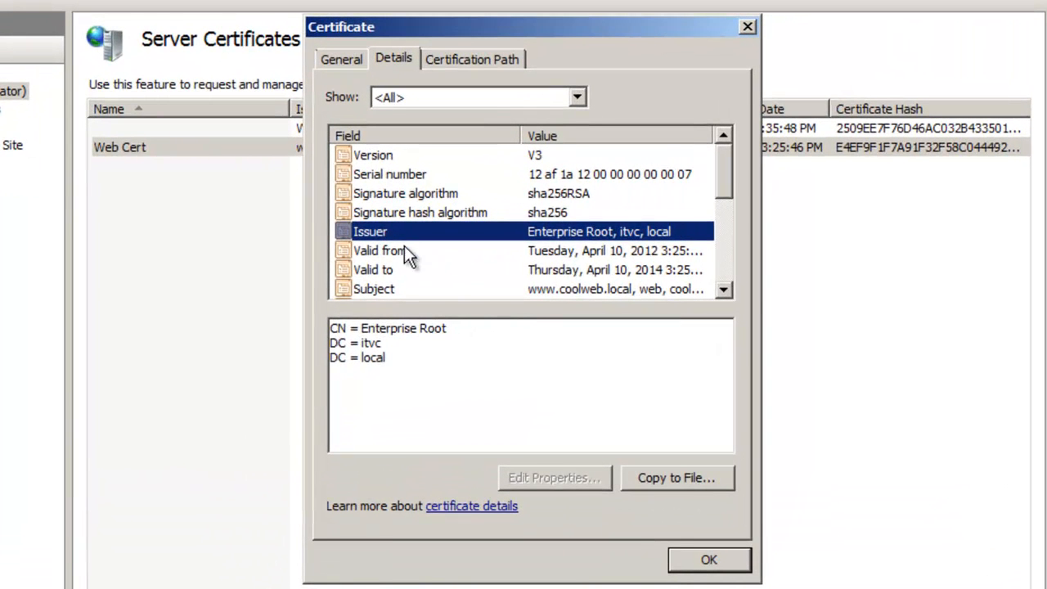
{"action": "left_click", "coordinate": [407, 254]}
{"action": "left_click", "coordinate": [564, 268]}
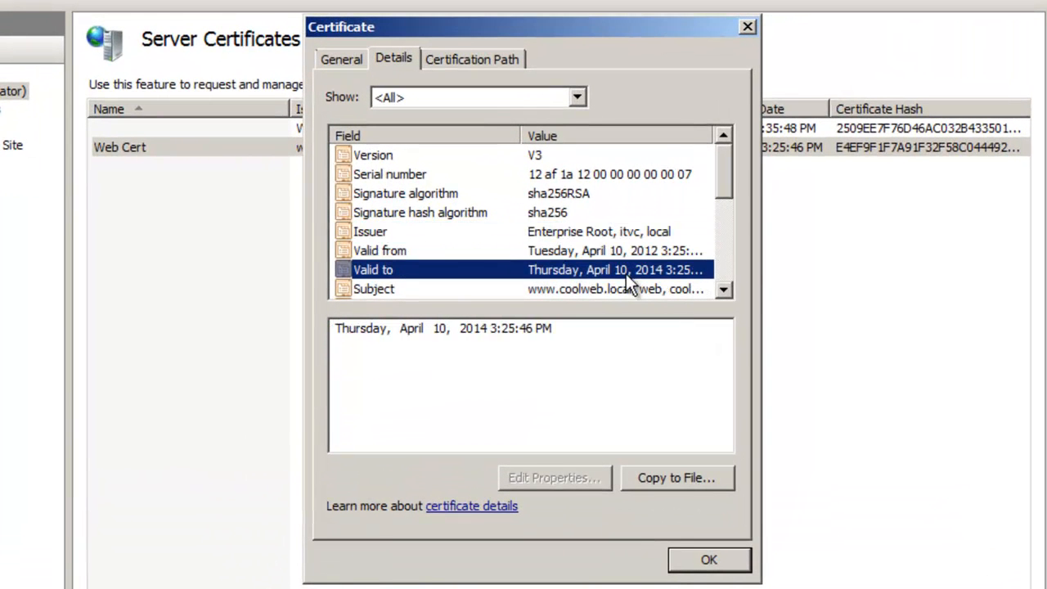
{"action": "double_click", "coordinate": [721, 291]}
{"action": "left_click", "coordinate": [441, 251]}
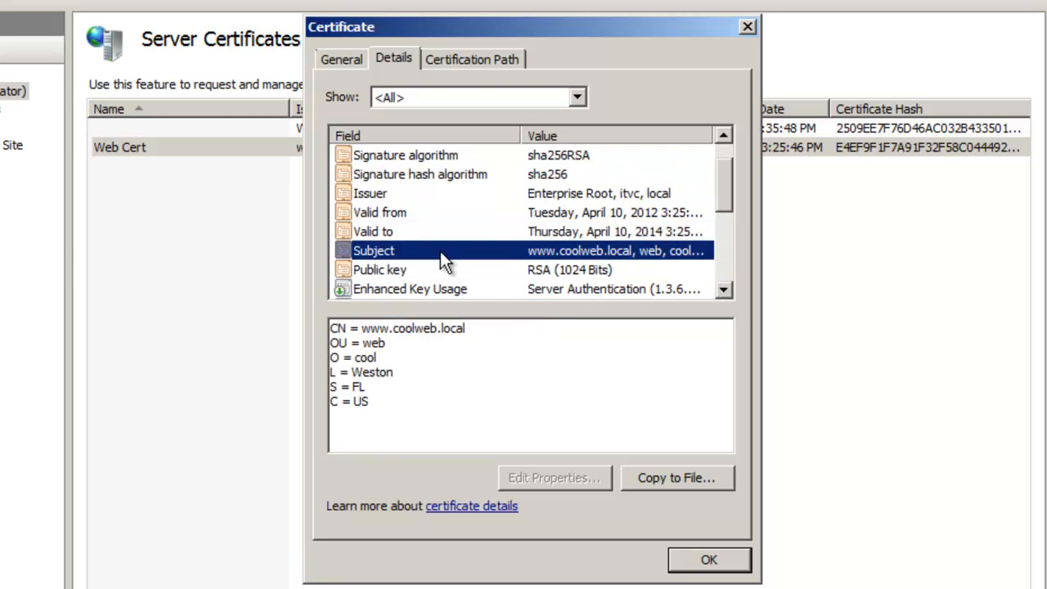
{"action": "left_click", "coordinate": [386, 271]}
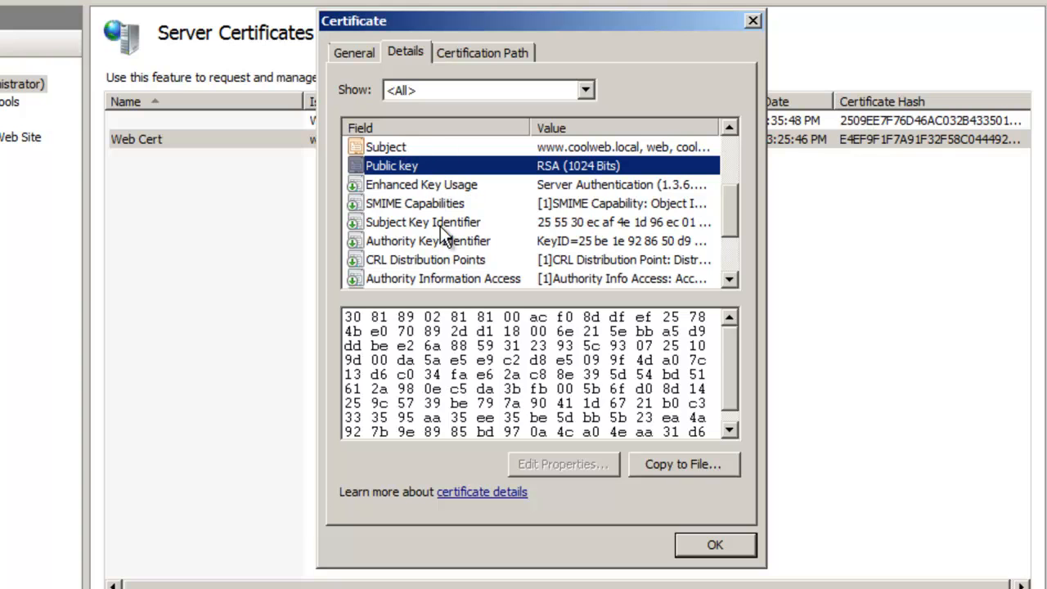
Step: Examine the certificate's CRL Distribution Points and Authority Information Access fields
{"action": "left_click", "coordinate": [446, 261]}
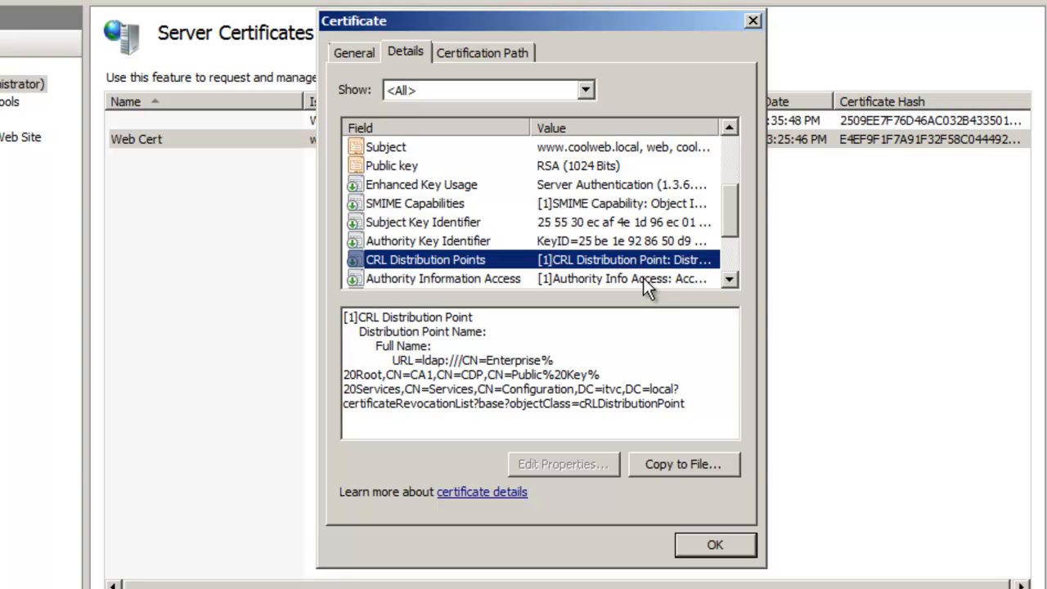
{"action": "left_click", "coordinate": [555, 277]}
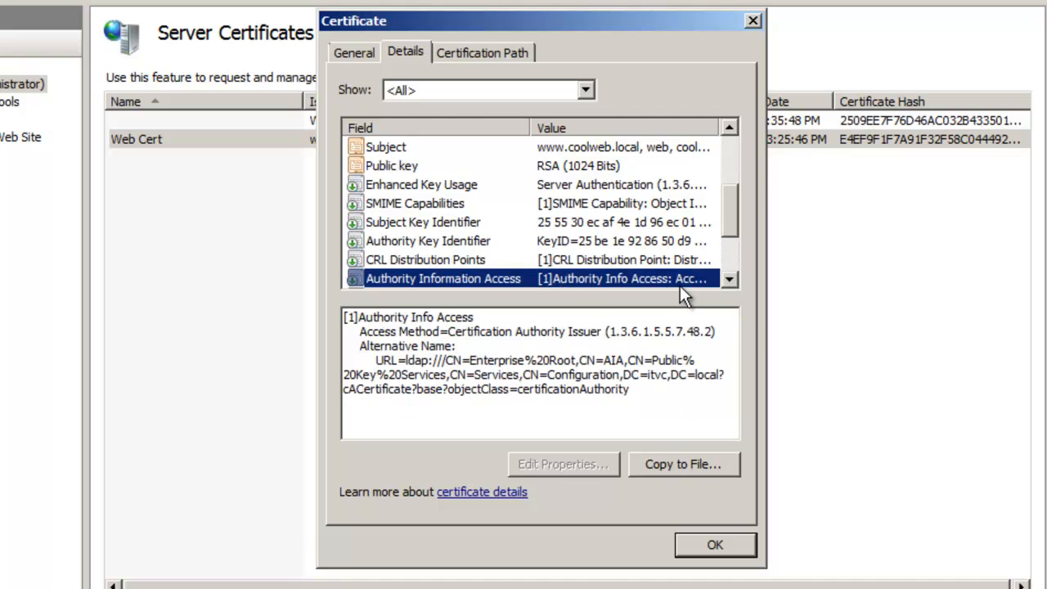
{"action": "left_click", "coordinate": [634, 264]}
{"action": "left_click", "coordinate": [639, 276]}
{"action": "left_click", "coordinate": [630, 262]}
{"action": "left_click", "coordinate": [635, 276]}
{"action": "double_click", "coordinate": [729, 279]}
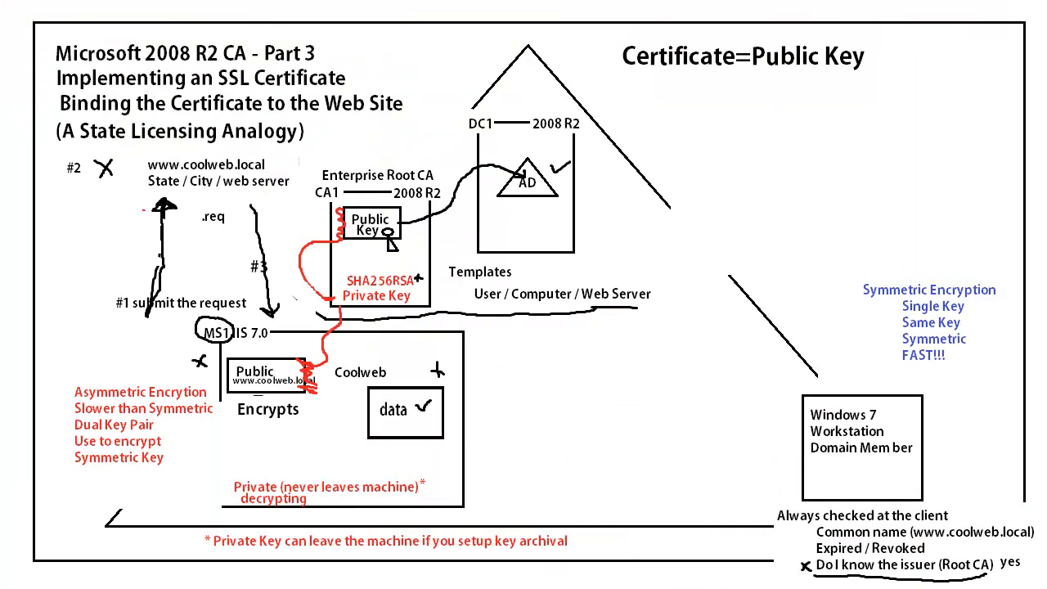
Step: In the whiteboard diagram, add the text label "crl (CDP)" above the Public key box in MS1
{"action": "left_click", "coordinate": [232, 351]}
{"action": "type", "text": "crl (CDP"}
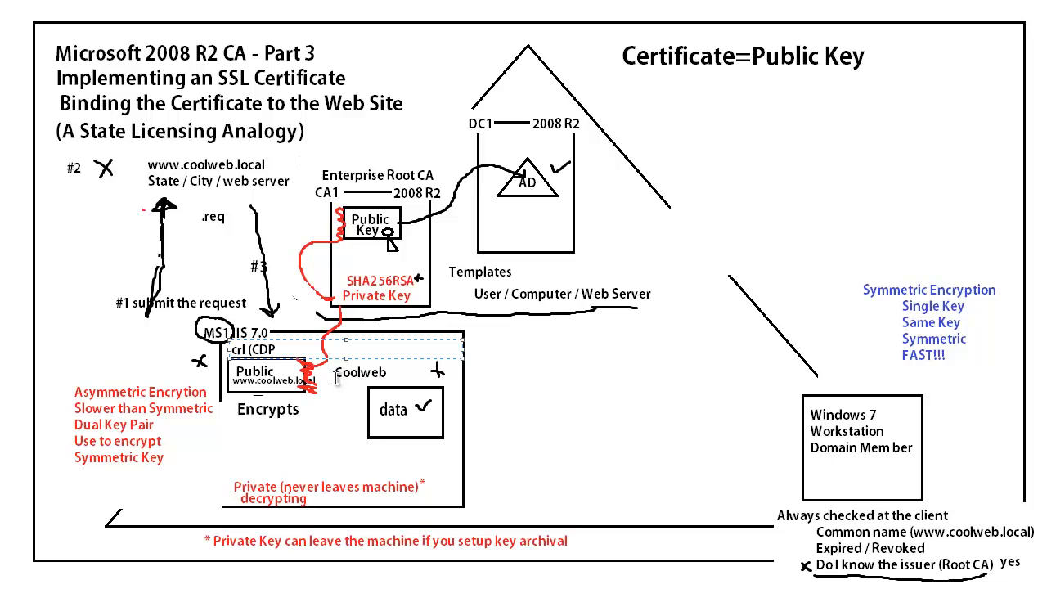
{"action": "type", "text": ")"}
{"action": "left_click", "coordinate": [758, 91]}
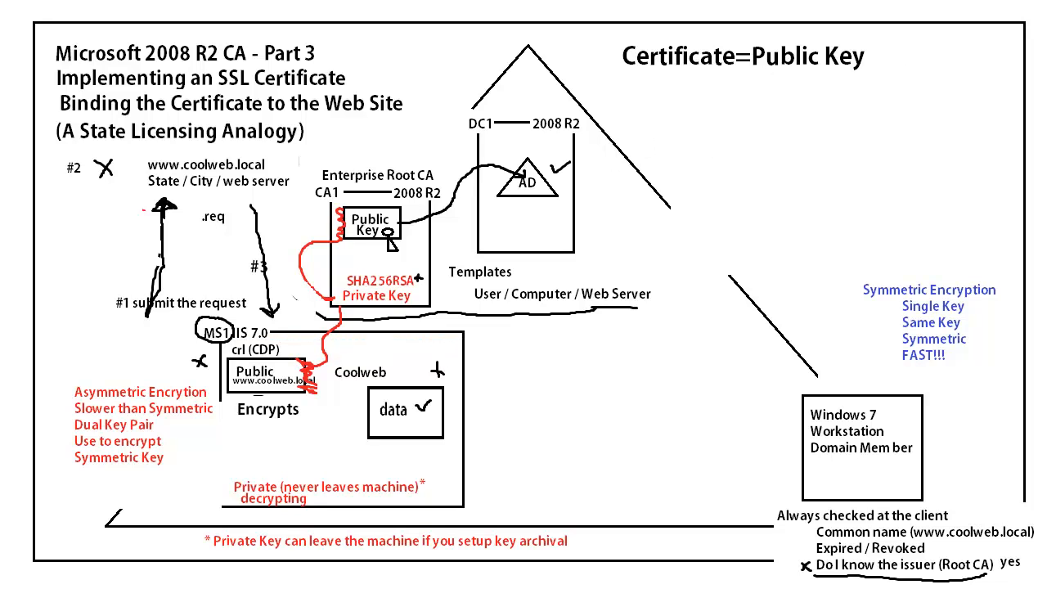